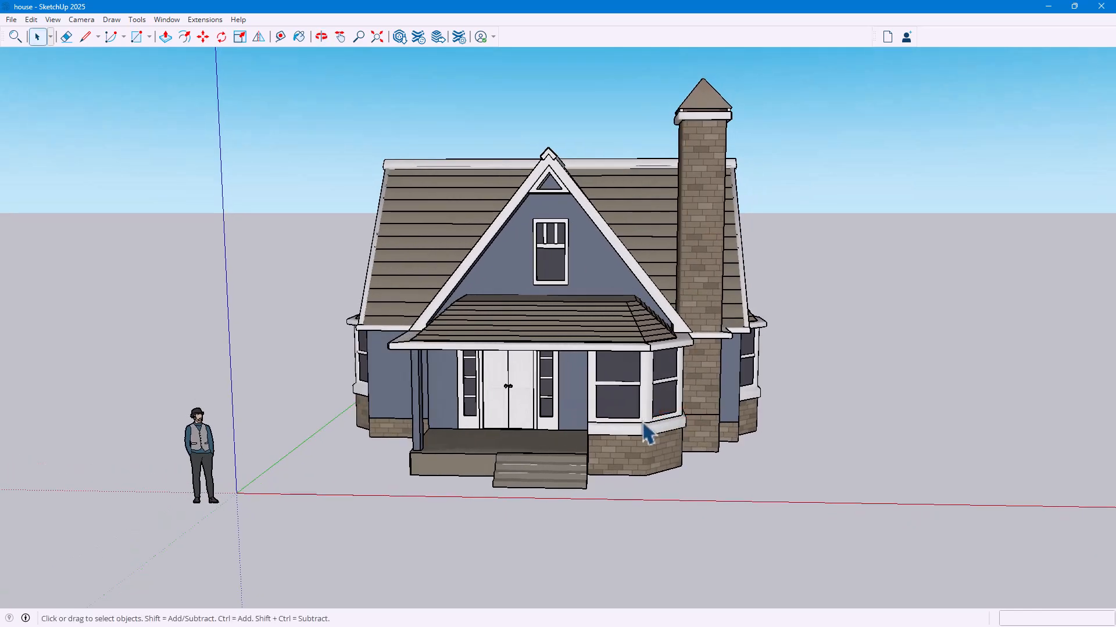
Import mountains-736886_1920.jpg as an image and place it upright beside the chimney side of the house.
{"action": "scroll", "coordinate": [604, 432], "scroll_direction": "down", "scroll_amount": 2}
{"action": "middle_click_drag", "start_coordinate": [543, 451], "coordinate": [554, 406]}
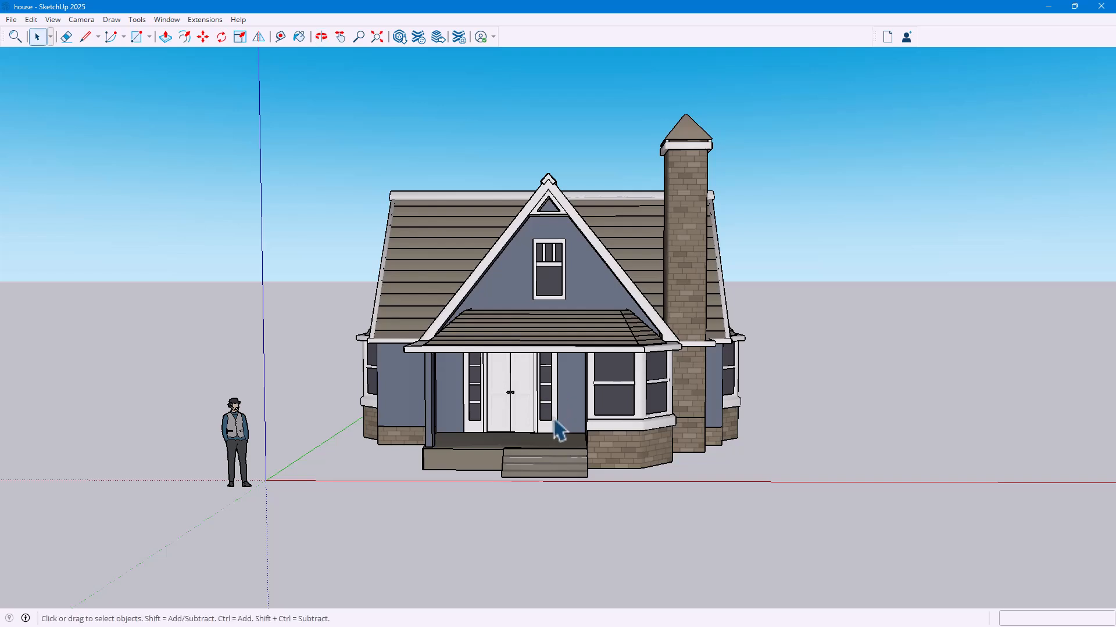
{"action": "left_click", "coordinate": [11, 19]}
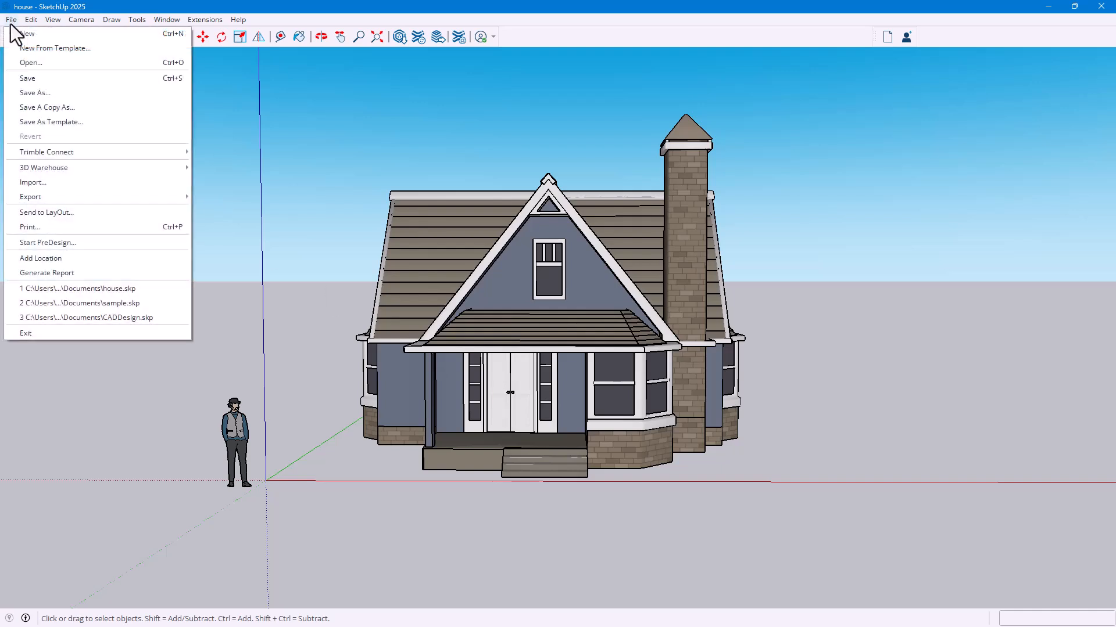
{"action": "left_click", "coordinate": [58, 182]}
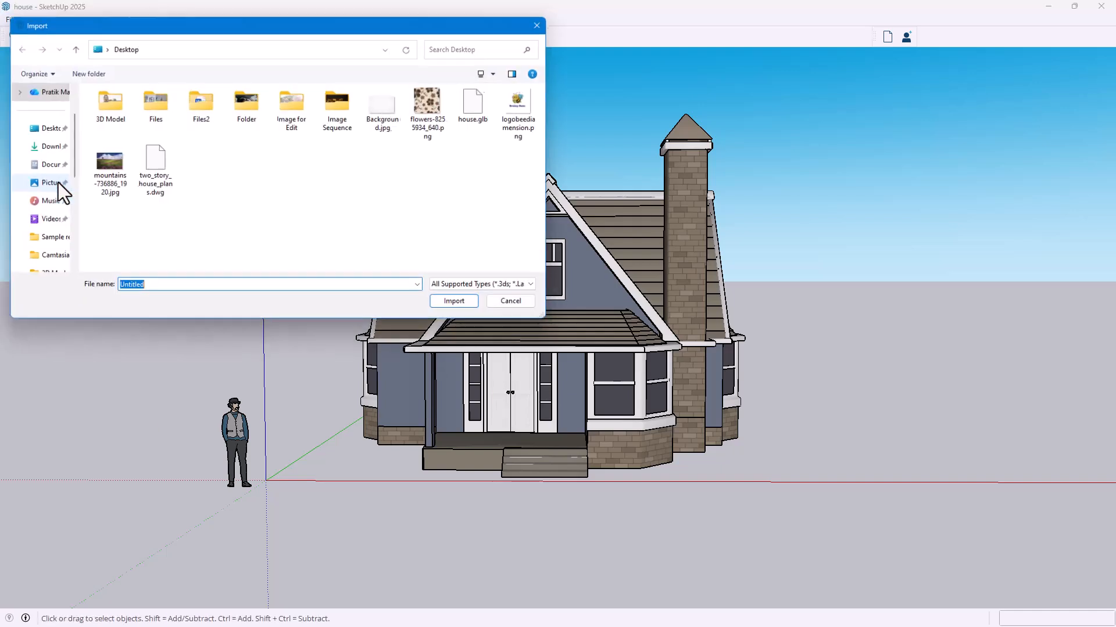
{"action": "left_click", "coordinate": [110, 164]}
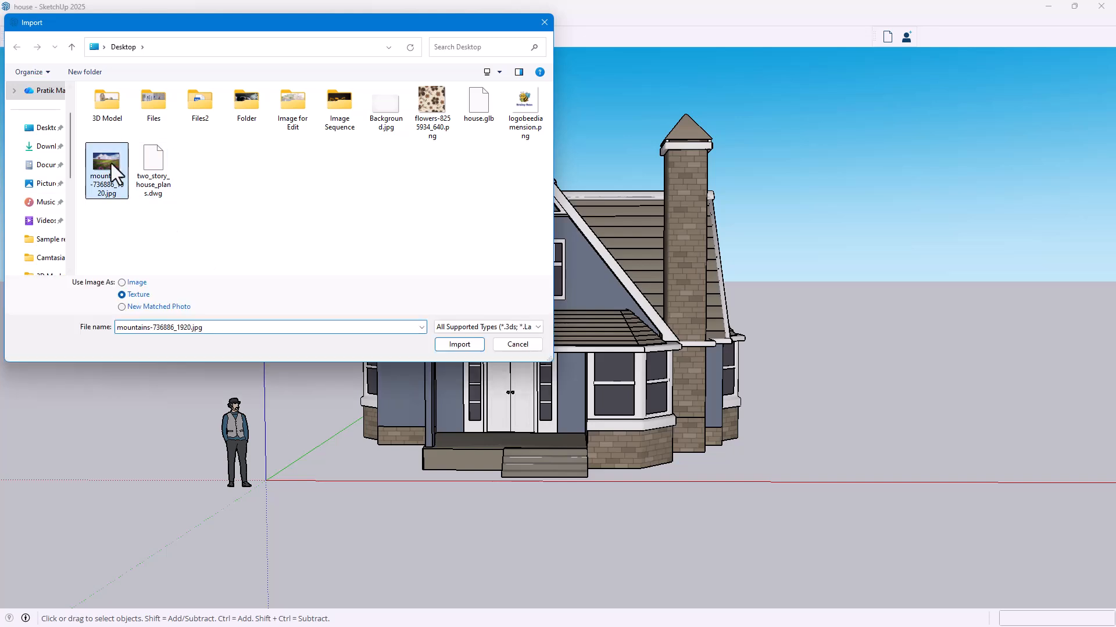
{"action": "left_click", "coordinate": [123, 295]}
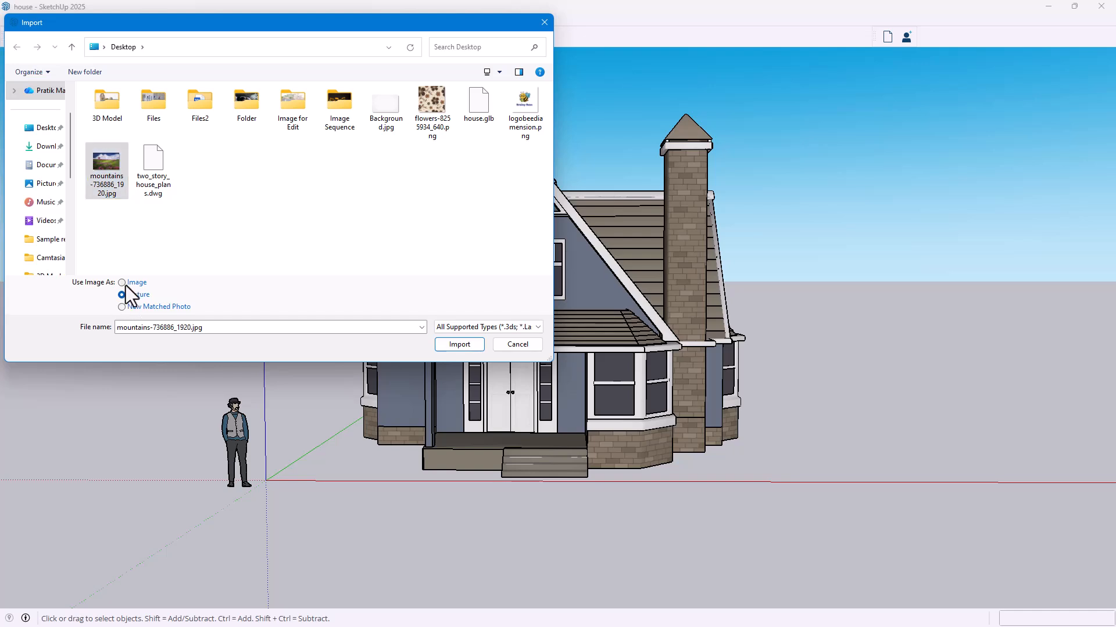
{"action": "left_click", "coordinate": [122, 283]}
{"action": "left_click", "coordinate": [457, 346]}
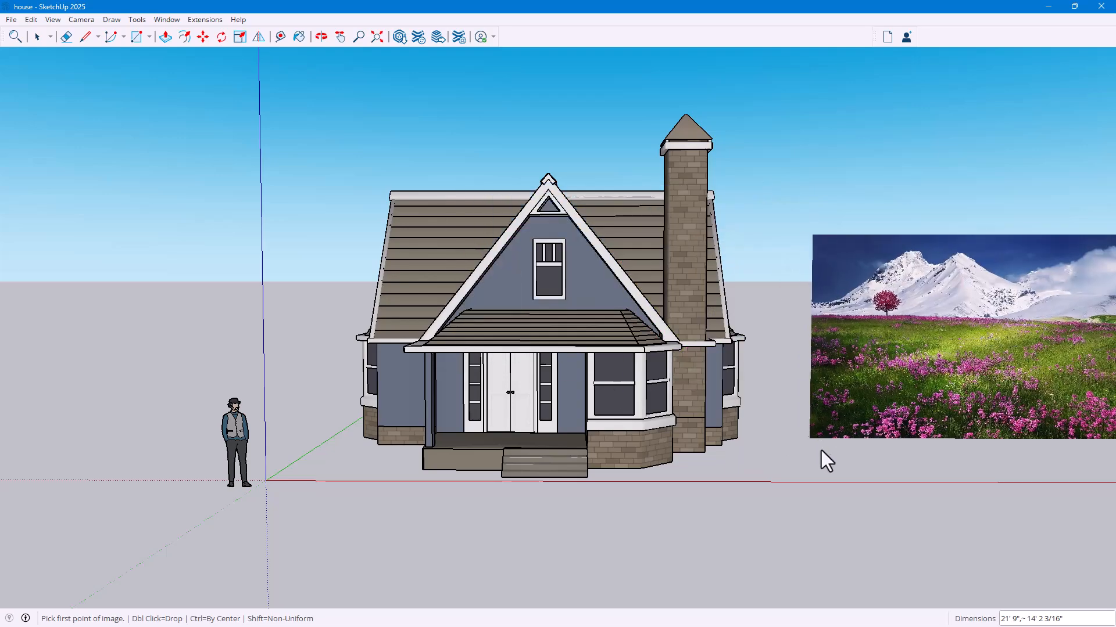
{"action": "left_click", "coordinate": [806, 442]}
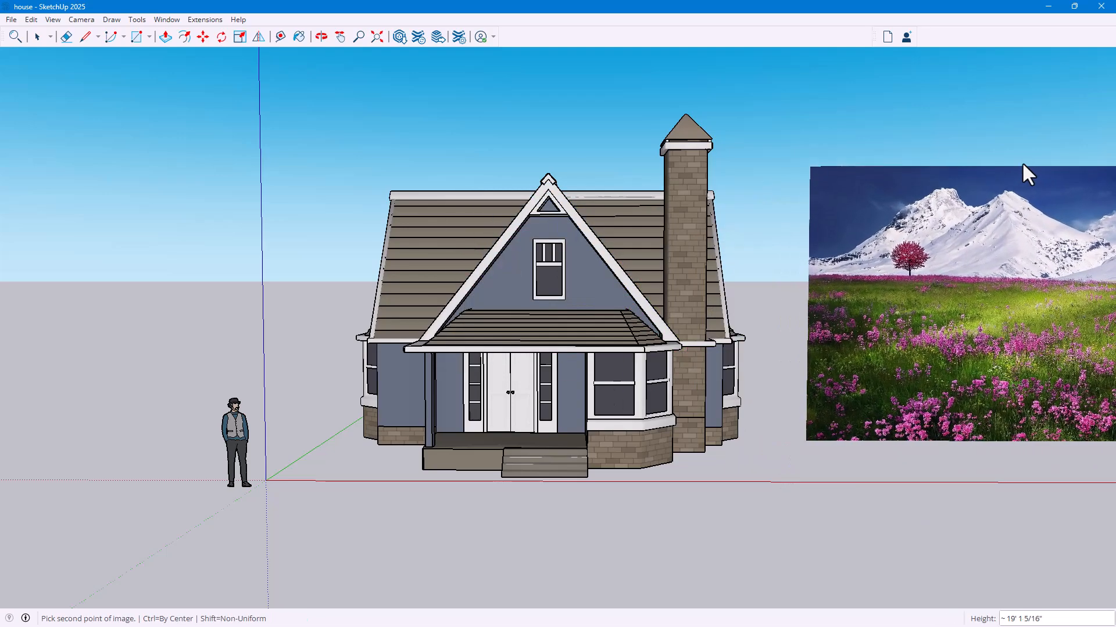
{"action": "left_click", "coordinate": [990, 96]}
Move the mountain image behind the house and raise it about 4' 9".
{"action": "middle_click_drag", "start_coordinate": [876, 311], "coordinate": [694, 450]}
{"action": "scroll", "coordinate": [787, 448], "scroll_direction": "down", "scroll_amount": 6}
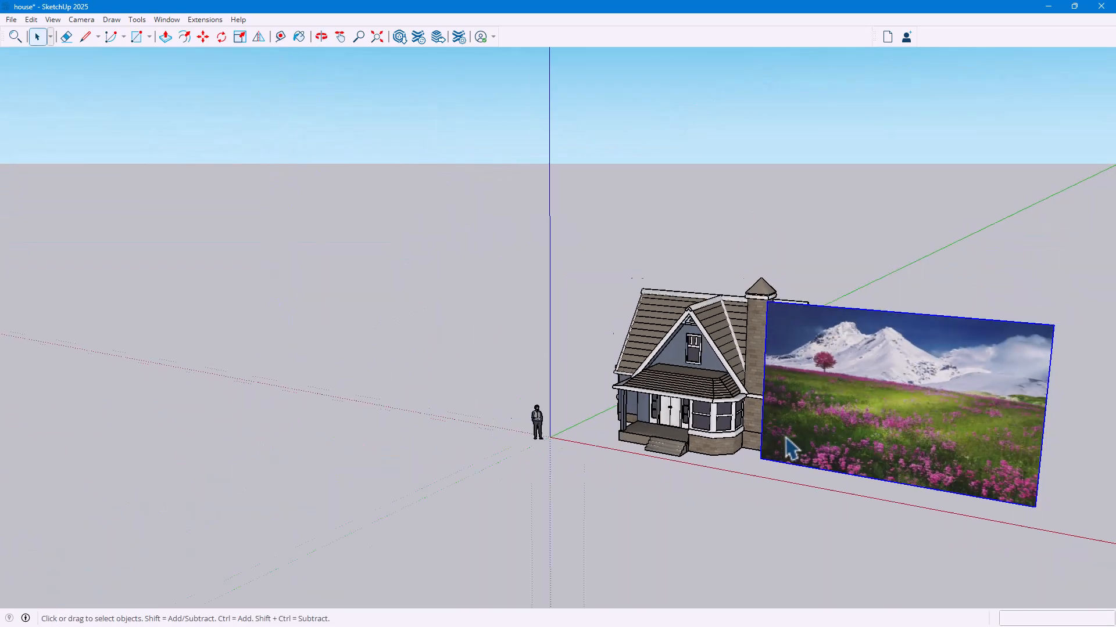
{"action": "middle_click_drag", "start_coordinate": [809, 438], "coordinate": [796, 510]}
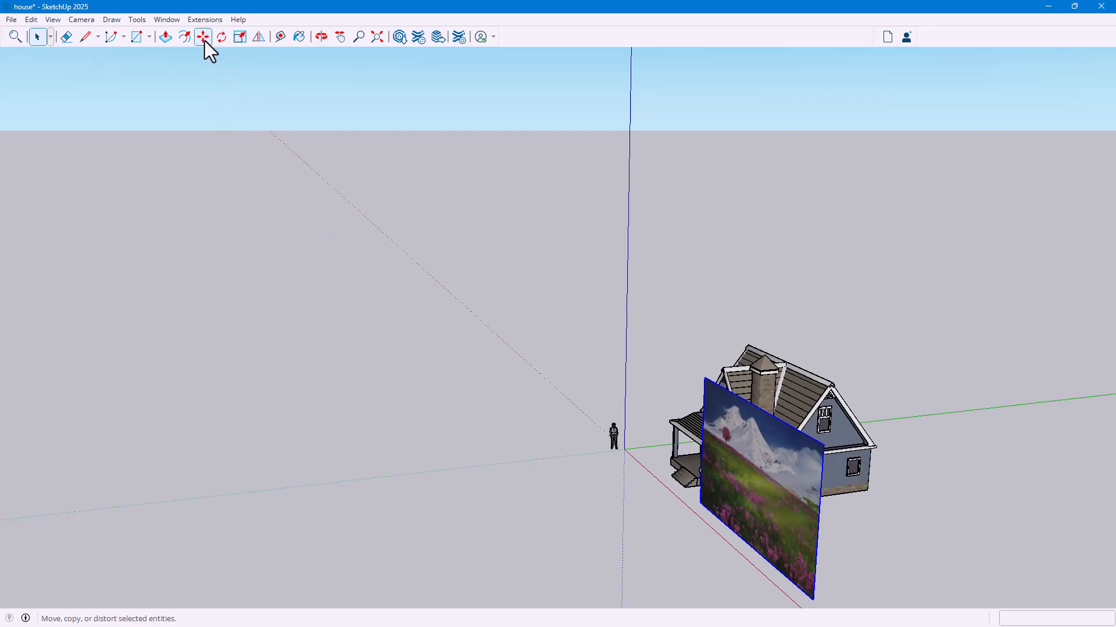
{"action": "middle_click_drag", "start_coordinate": [839, 410], "coordinate": [832, 481]}
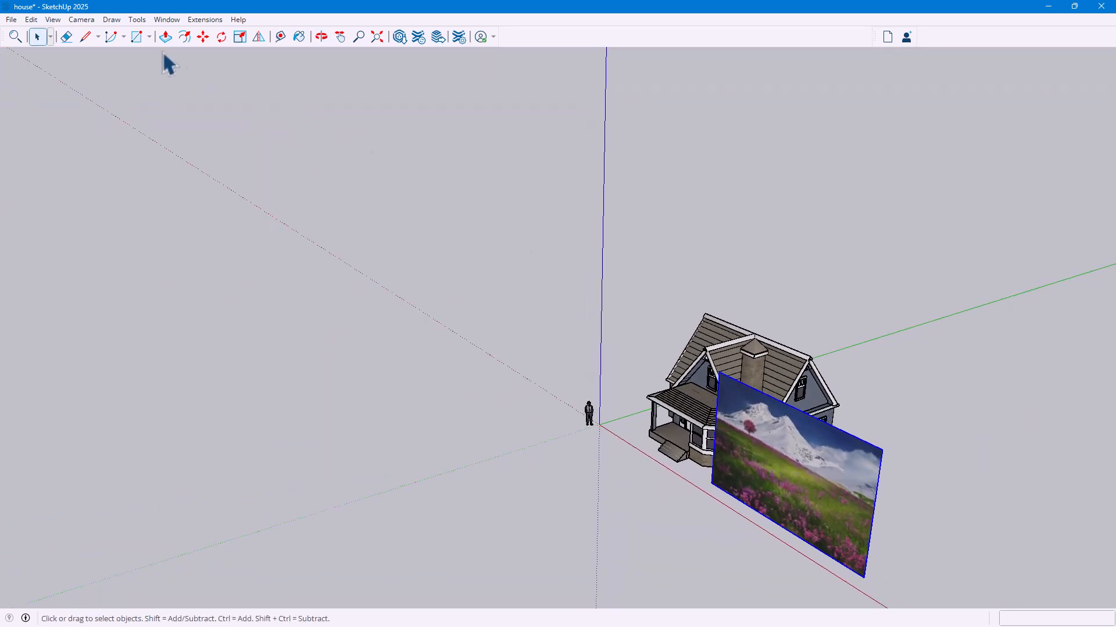
{"action": "left_click", "coordinate": [205, 37]}
{"action": "left_click", "coordinate": [776, 410]}
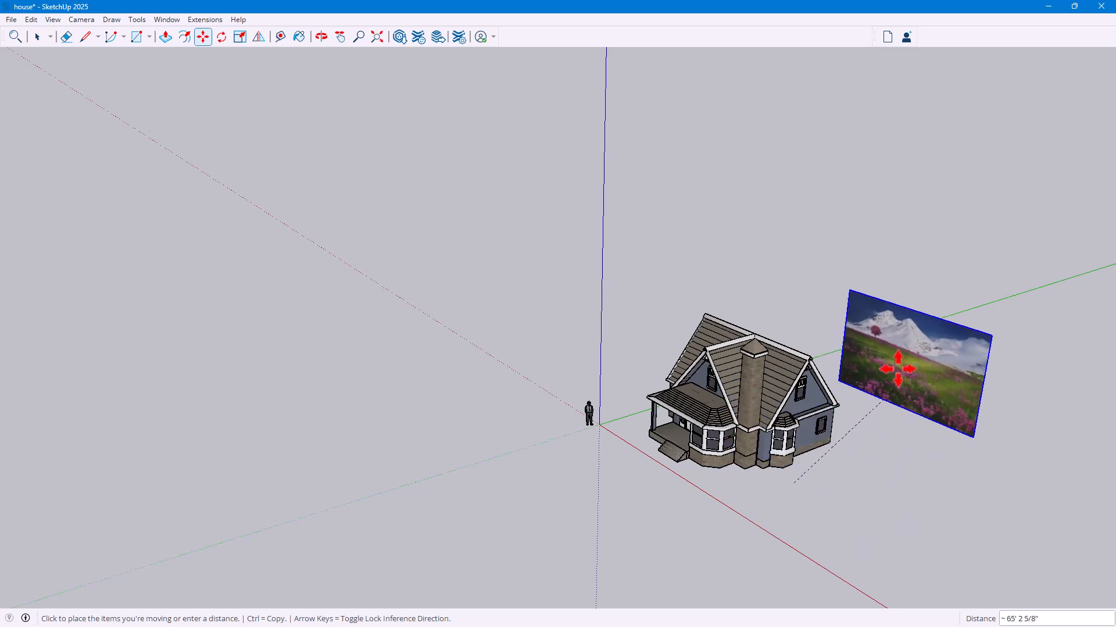
{"action": "left_click", "coordinate": [866, 372]}
{"action": "middle_click_drag", "start_coordinate": [847, 423], "coordinate": [821, 294]}
{"action": "scroll", "coordinate": [787, 423], "scroll_direction": "up", "scroll_amount": 5}
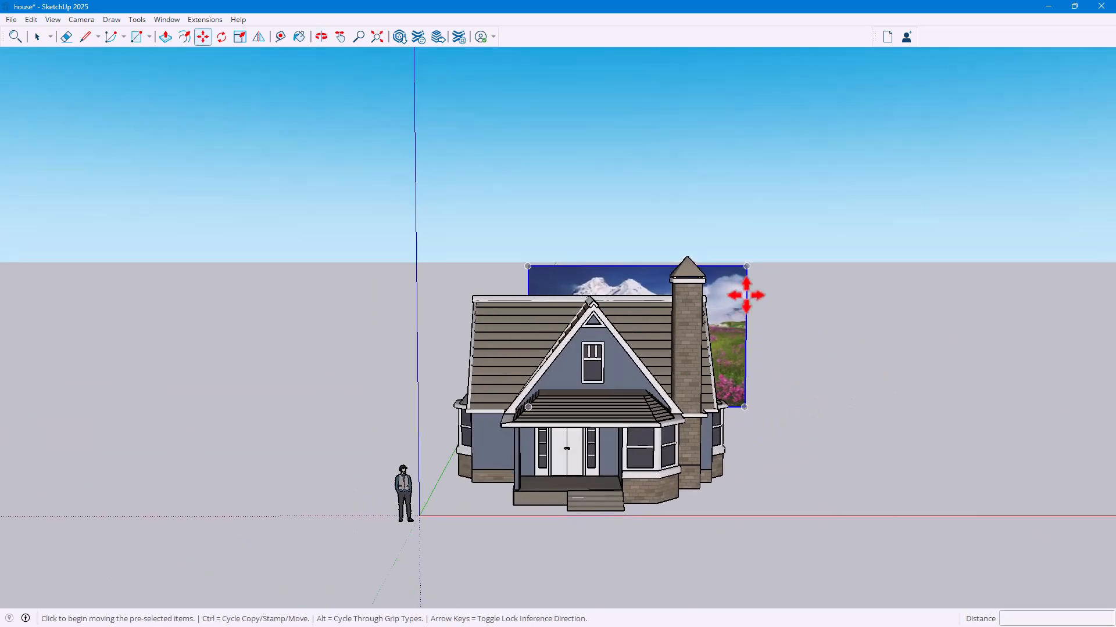
{"action": "left_click", "coordinate": [746, 295]}
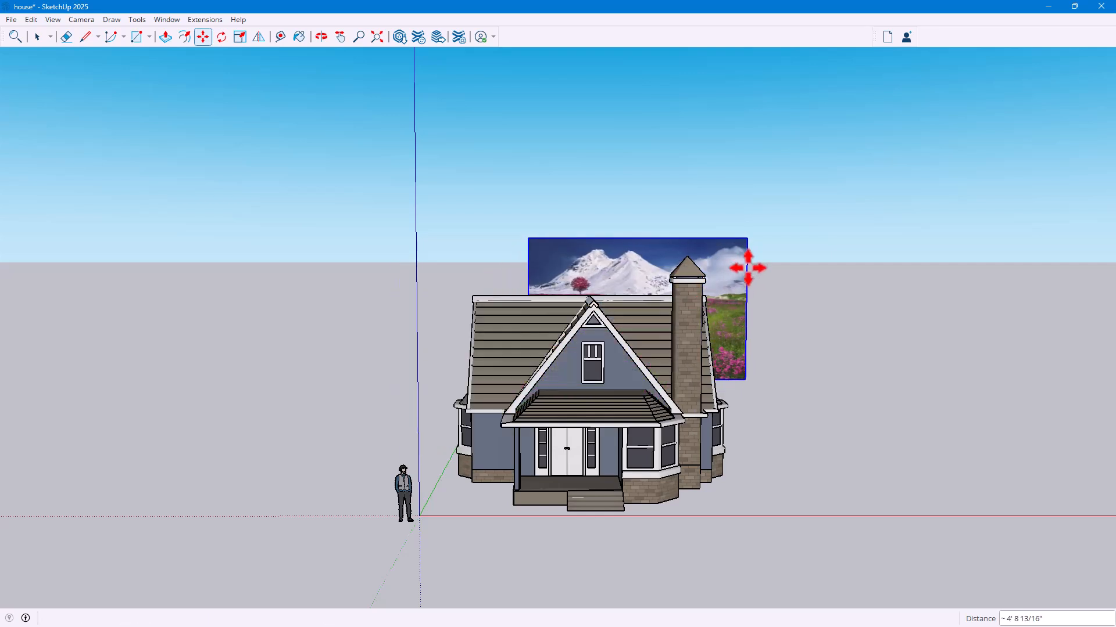
Scale the mountain image up uniformly, by 2.00 from its upper-right corner and further from its upper-left corner.
{"action": "left_click", "coordinate": [245, 41]}
{"action": "left_click", "coordinate": [748, 239]}
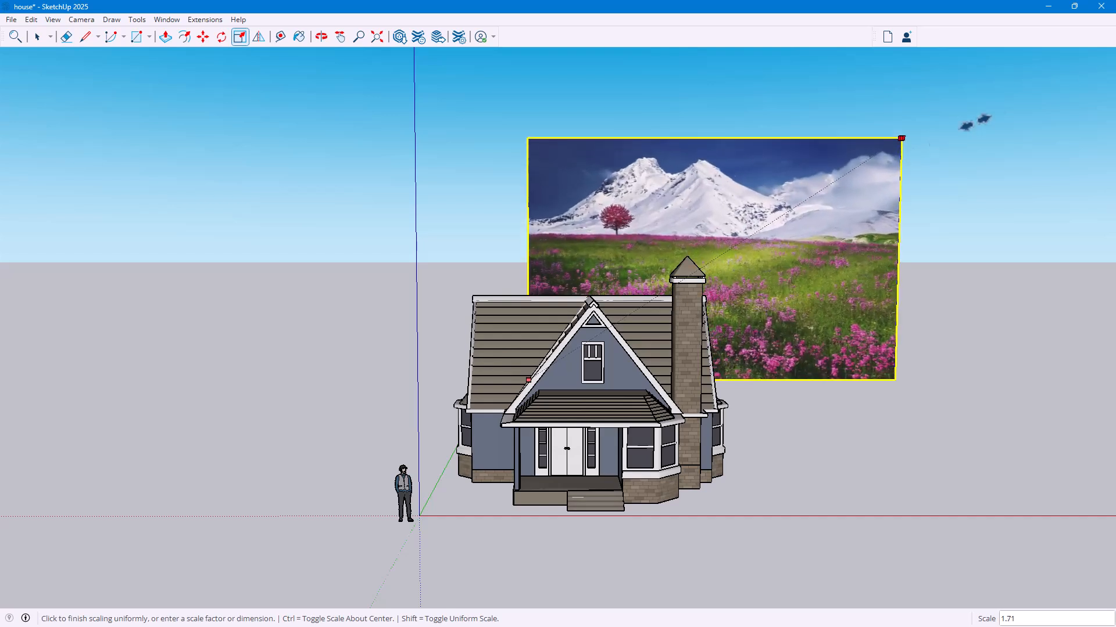
{"action": "left_click", "coordinate": [976, 95]}
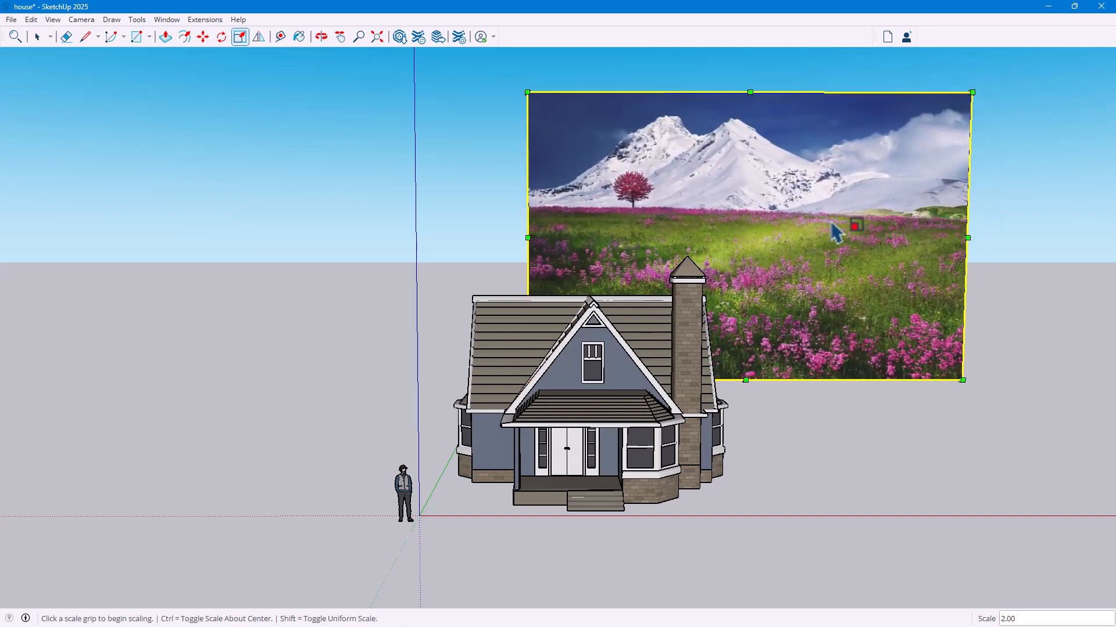
{"action": "left_click", "coordinate": [527, 93]}
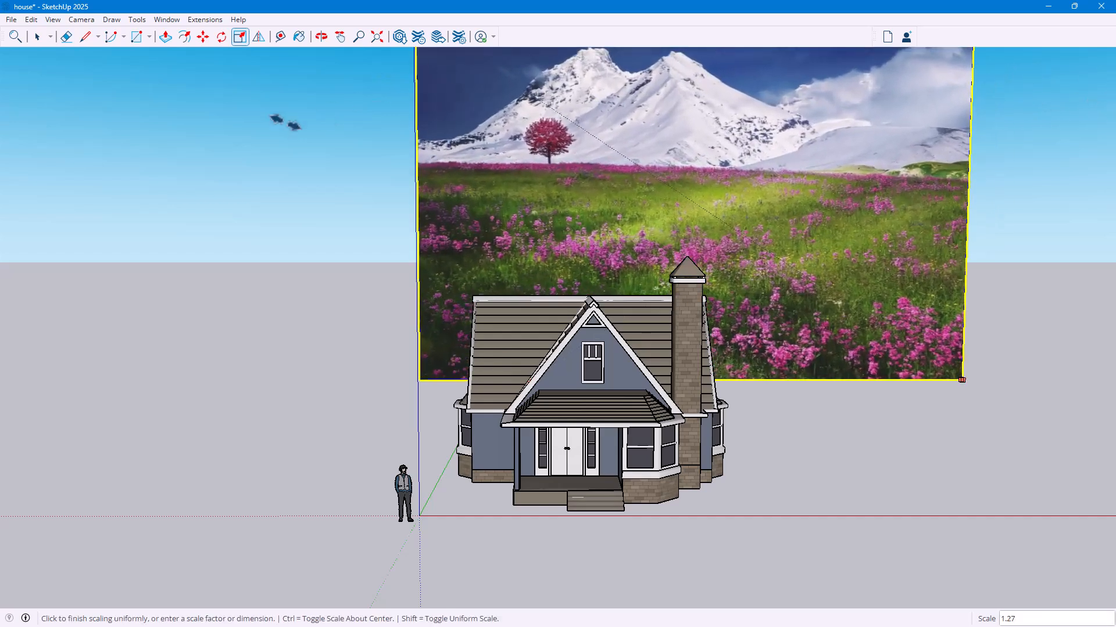
{"action": "left_click", "coordinate": [145, 133]}
Lower the enlarged image and shift it sideways so it is roughly centred behind the house, with its lower edge below the porch steps.
{"action": "key", "text": "m"}
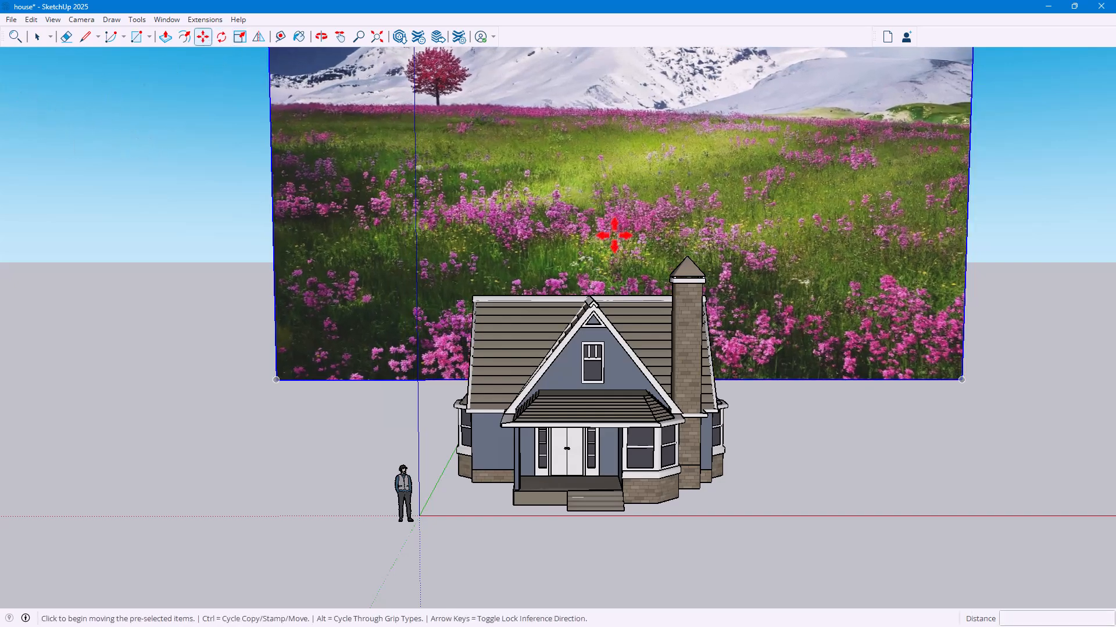
{"action": "left_click", "coordinate": [683, 171]}
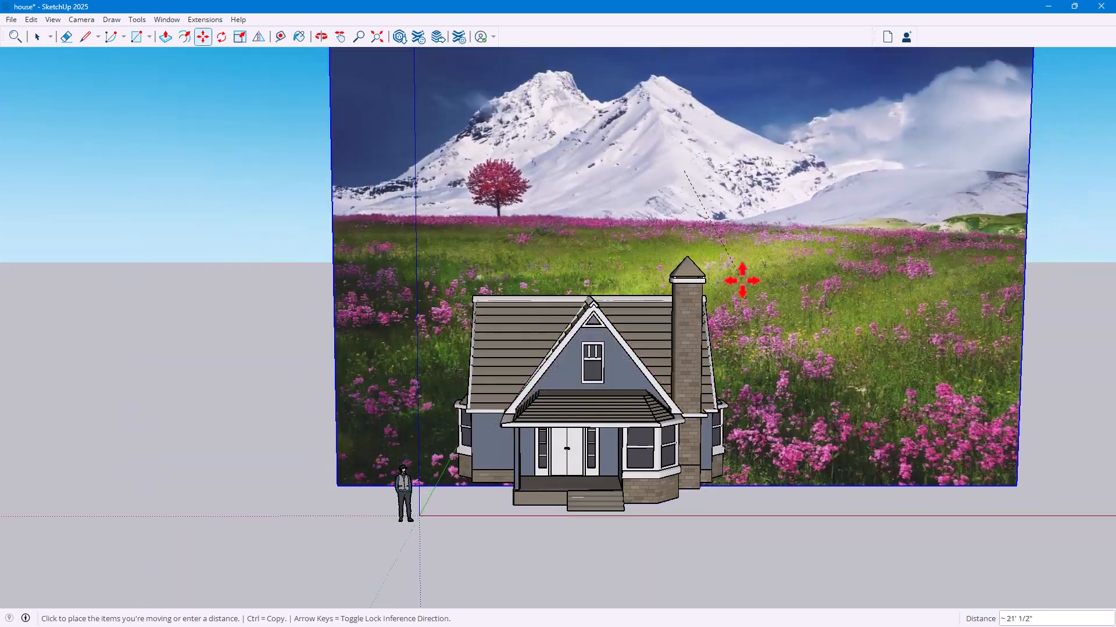
{"action": "left_click", "coordinate": [758, 274]}
{"action": "left_click", "coordinate": [899, 187]}
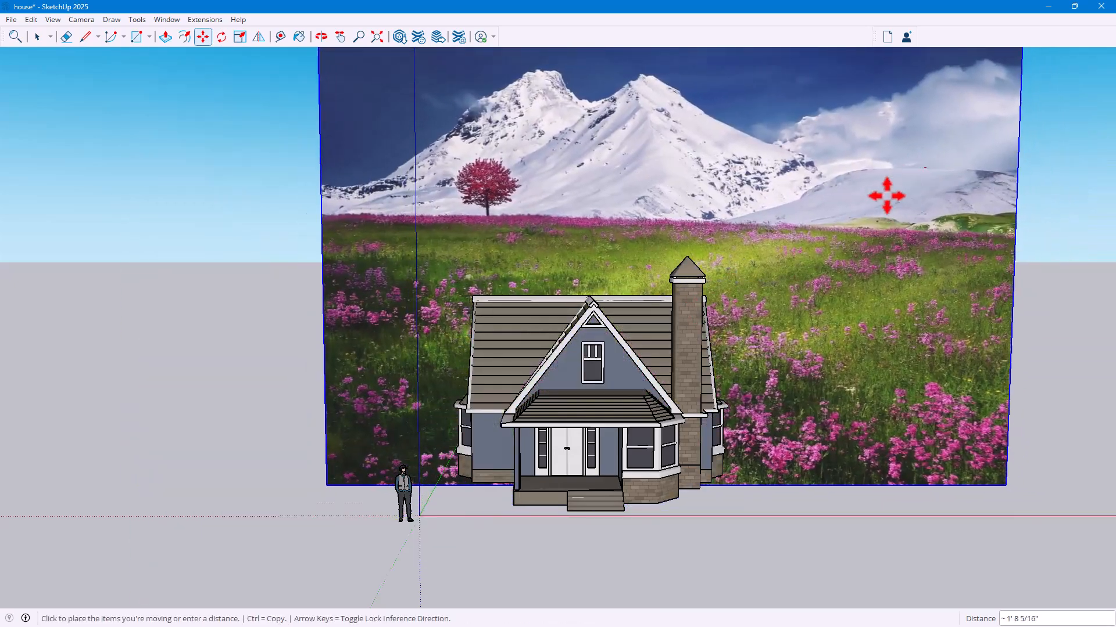
{"action": "left_click", "coordinate": [852, 212]}
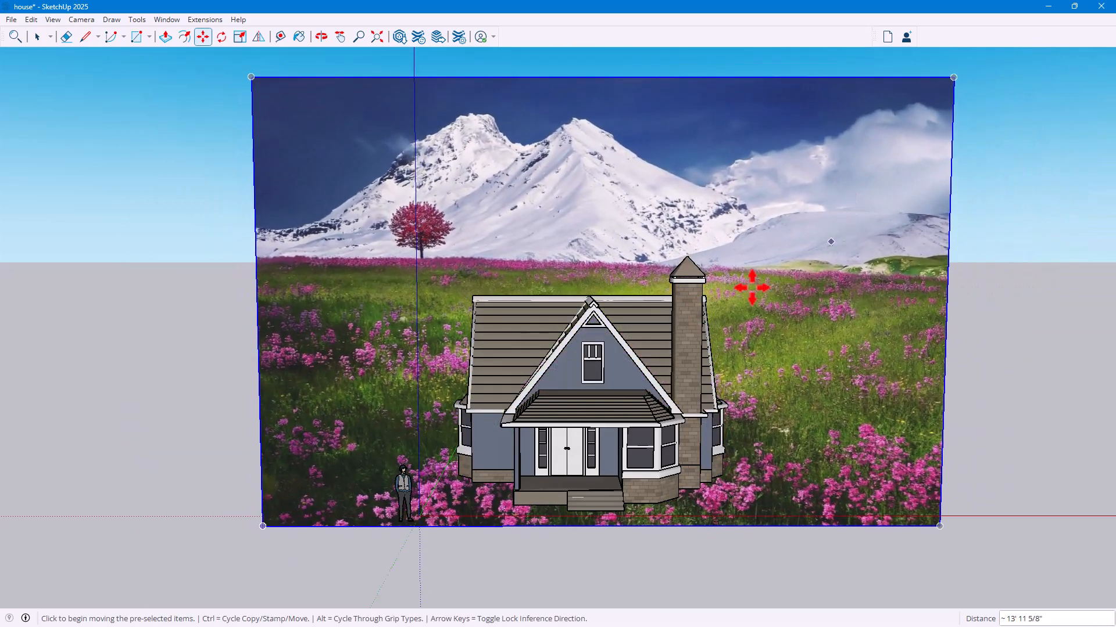
{"action": "right_click", "coordinate": [832, 280]}
Move the mountain image farther back from the house along the green axis.
{"action": "middle_click_drag", "start_coordinate": [721, 278], "coordinate": [711, 317]}
{"action": "scroll", "coordinate": [697, 354], "scroll_direction": "up", "scroll_amount": 4}
{"action": "middle_click_drag", "start_coordinate": [690, 367], "coordinate": [384, 430]}
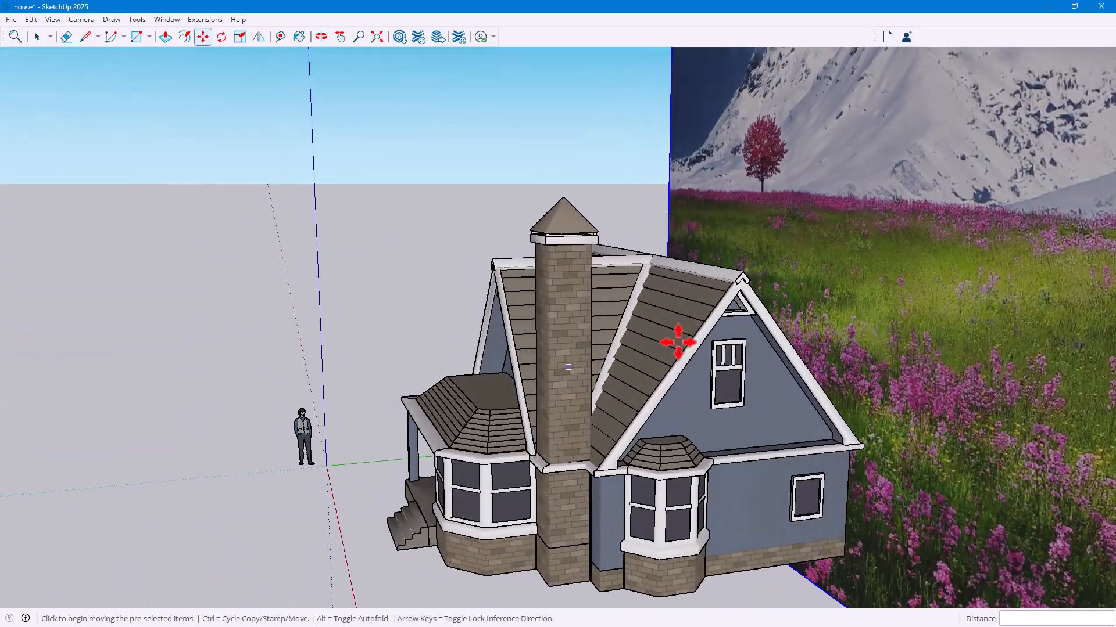
{"action": "scroll", "coordinate": [673, 343], "scroll_direction": "down", "scroll_amount": 5}
{"action": "middle_click_drag", "start_coordinate": [673, 318], "coordinate": [618, 356]}
{"action": "left_click", "coordinate": [787, 329]}
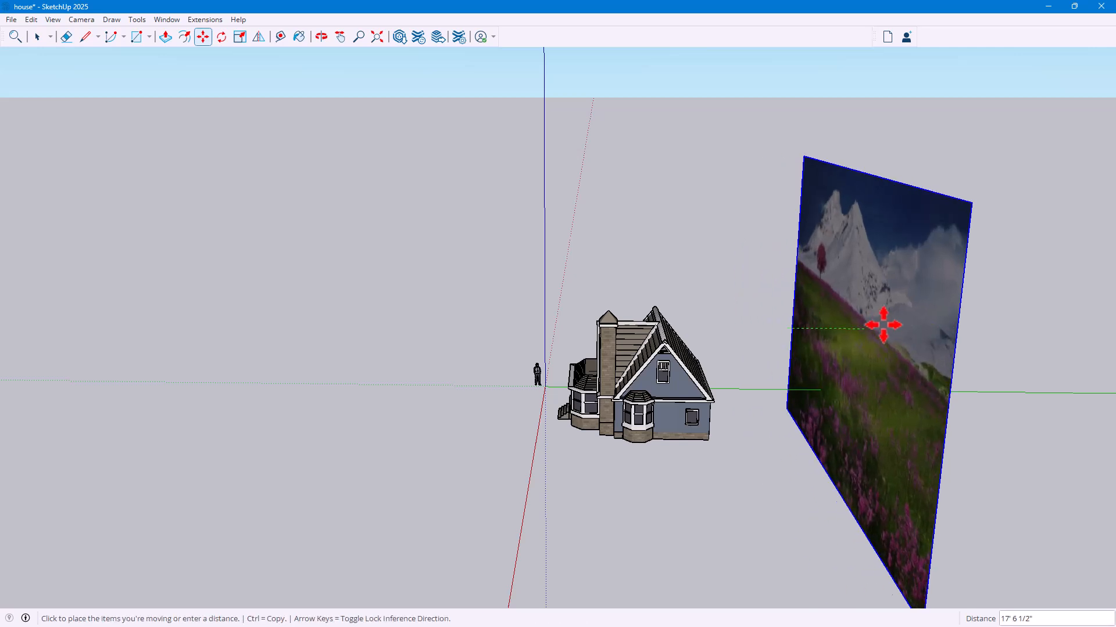
{"action": "left_click", "coordinate": [1023, 323]}
{"action": "middle_click_drag", "start_coordinate": [864, 391], "coordinate": [727, 401]}
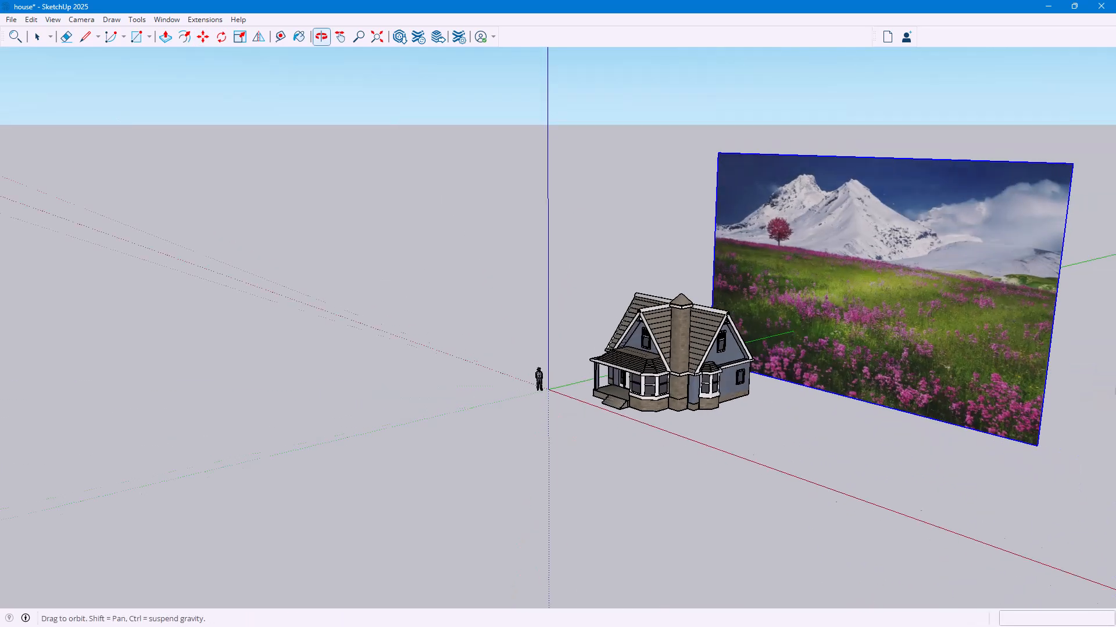
Examine from the front how the relocated image fills the background behind the house.
{"action": "middle_click_drag", "start_coordinate": [776, 361], "coordinate": [1033, 341]}
{"action": "mouse_move", "coordinate": [810, 324]}
{"action": "middle_mouse_down"}
{"action": "mouse_move", "coordinate": [846, 328]}
{"action": "mouse_move", "coordinate": [832, 324]}
{"action": "middle_mouse_up"}
{"action": "scroll", "coordinate": [732, 351], "scroll_direction": "up", "scroll_amount": 5}
{"action": "middle_click_drag", "start_coordinate": [726, 354], "coordinate": [854, 311]}
{"action": "scroll", "coordinate": [781, 321], "scroll_direction": "up", "scroll_amount": 4}
{"action": "scroll", "coordinate": [857, 299], "scroll_direction": "down", "scroll_amount": 10}
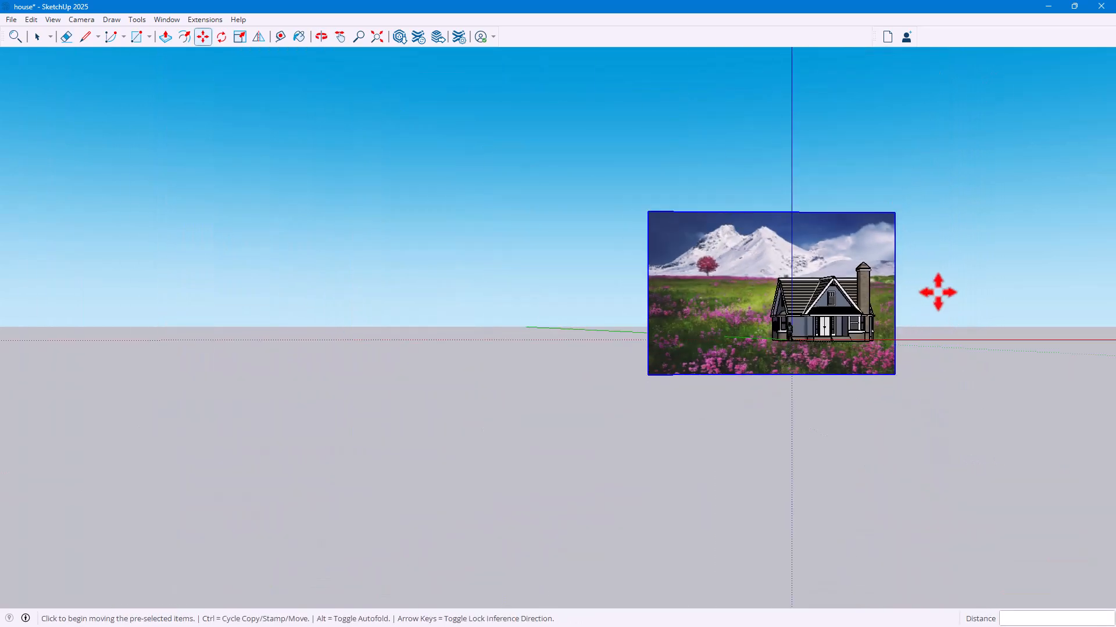
{"action": "middle_click_drag", "start_coordinate": [937, 292], "coordinate": [971, 282]}
Enlarge the mountain image uniformly from its upper-right corner, and by about 1.59 from its upper-left corner.
{"action": "left_click", "coordinate": [912, 251]}
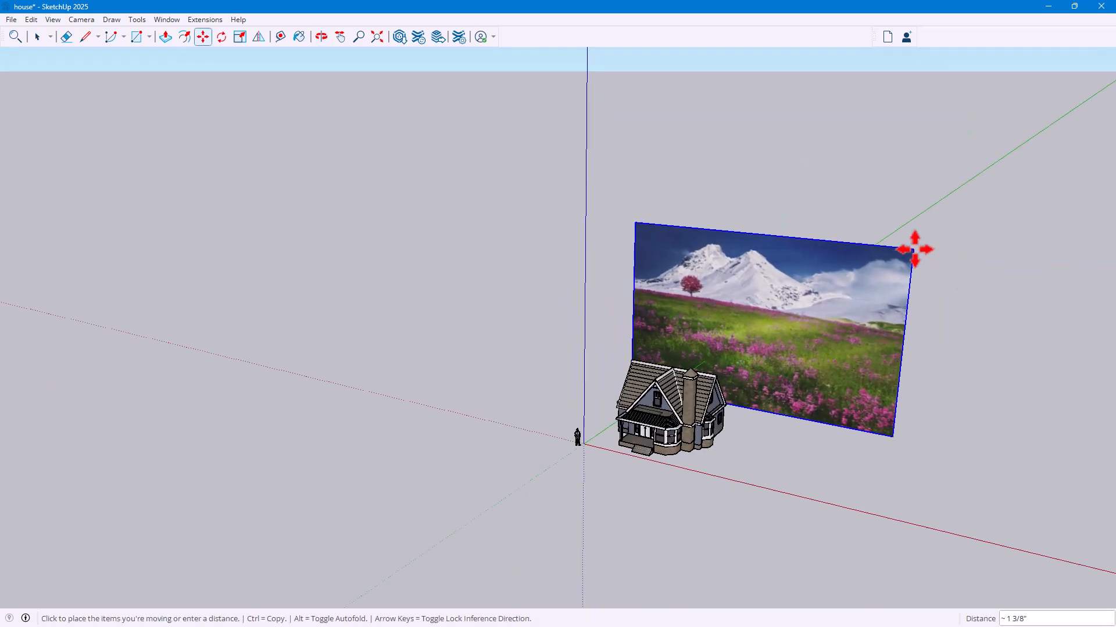
{"action": "left_click", "coordinate": [918, 247]}
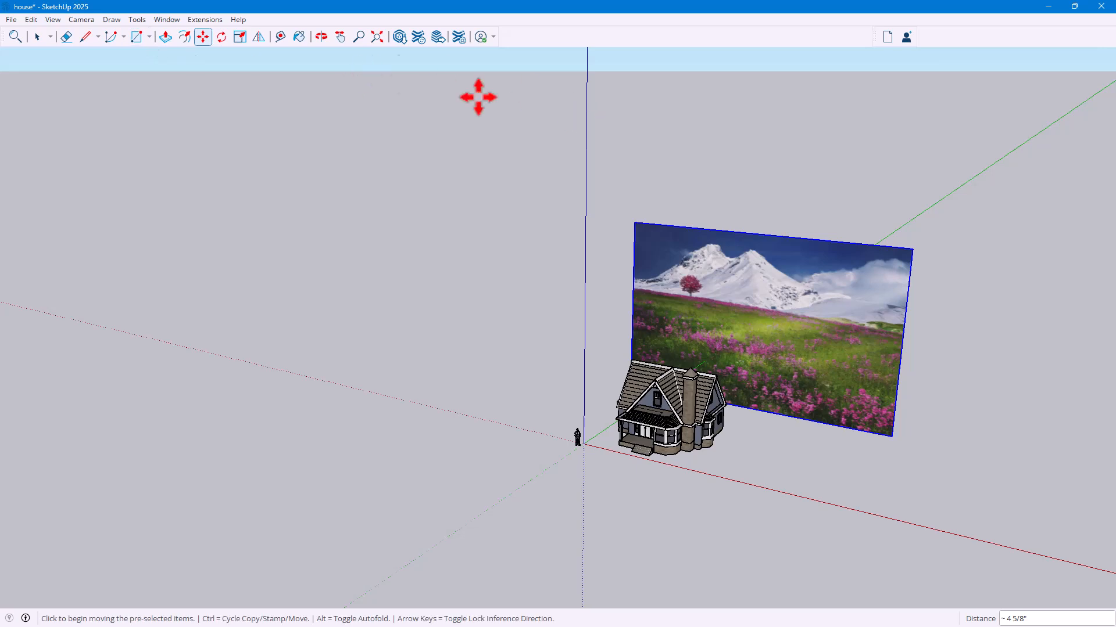
{"action": "left_click", "coordinate": [239, 38]}
{"action": "left_click", "coordinate": [912, 250]}
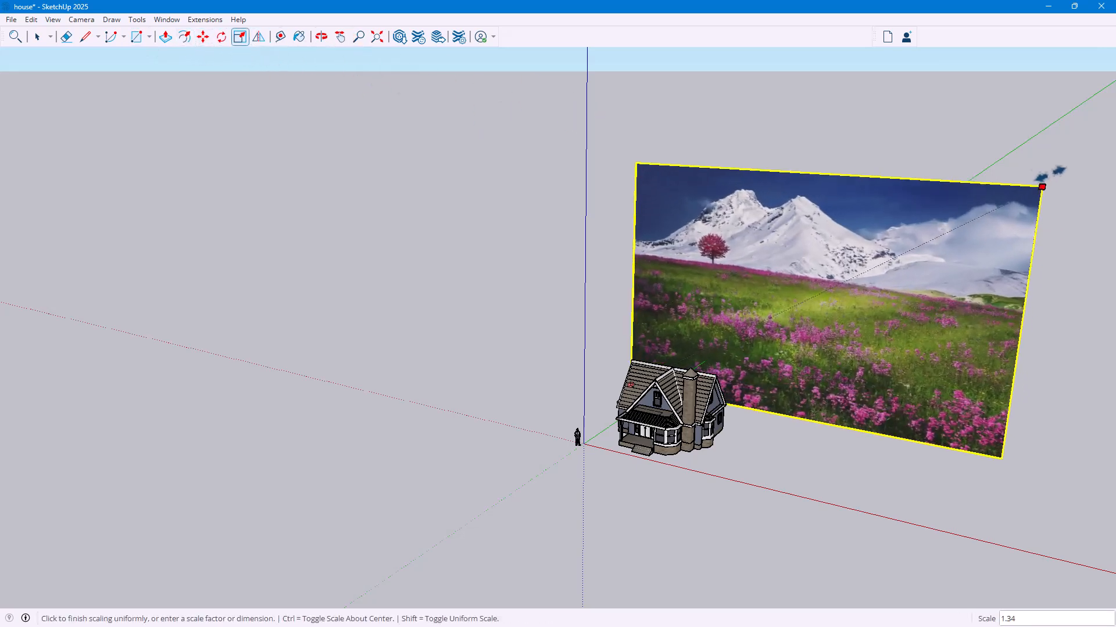
{"action": "left_click", "coordinate": [1095, 155]}
{"action": "left_click", "coordinate": [637, 142]}
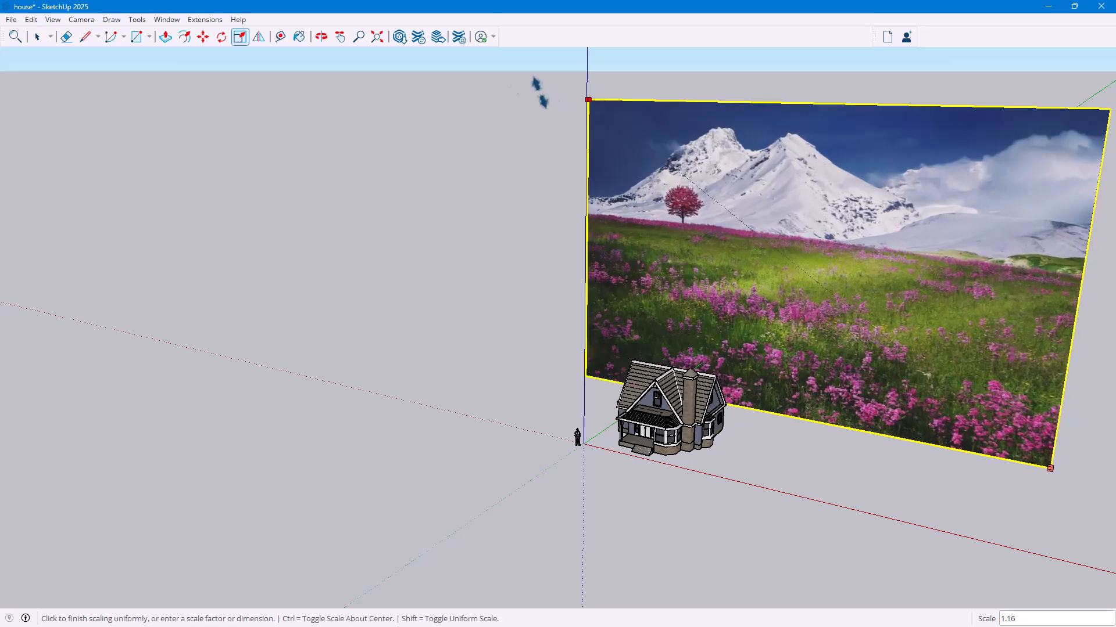
{"action": "left_click", "coordinate": [398, 46]}
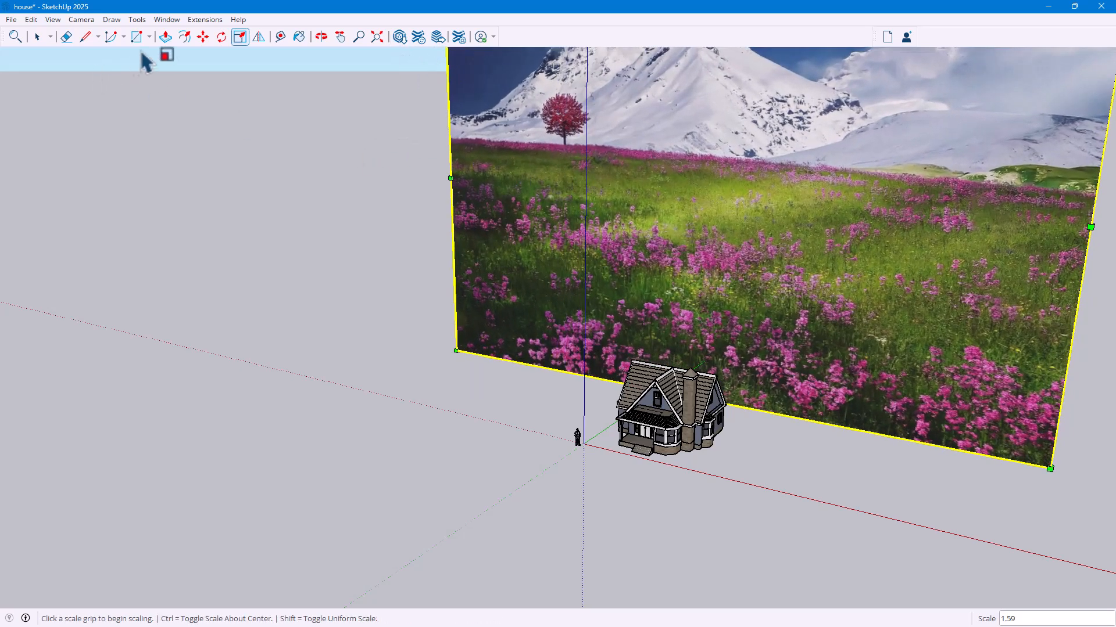
Lower the enlarged mountain image and shift it along the red axis so it frames the house.
{"action": "left_click", "coordinate": [203, 36]}
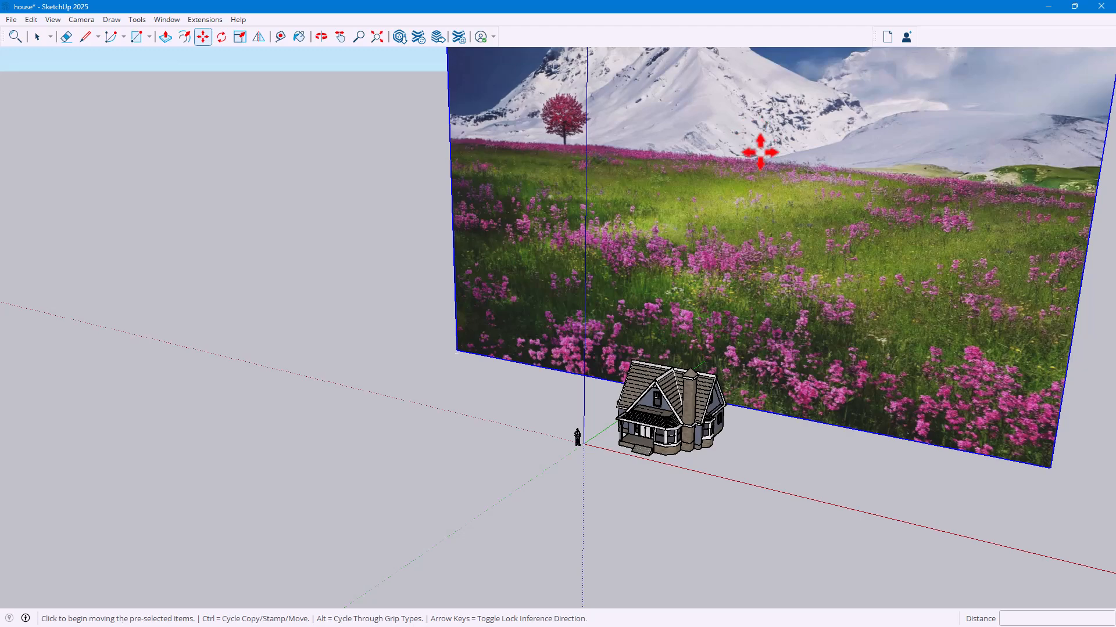
{"action": "left_click", "coordinate": [763, 136]}
{"action": "left_click", "coordinate": [749, 290]}
{"action": "middle_click_drag", "start_coordinate": [825, 323], "coordinate": [933, 249]}
{"action": "left_click", "coordinate": [771, 266]}
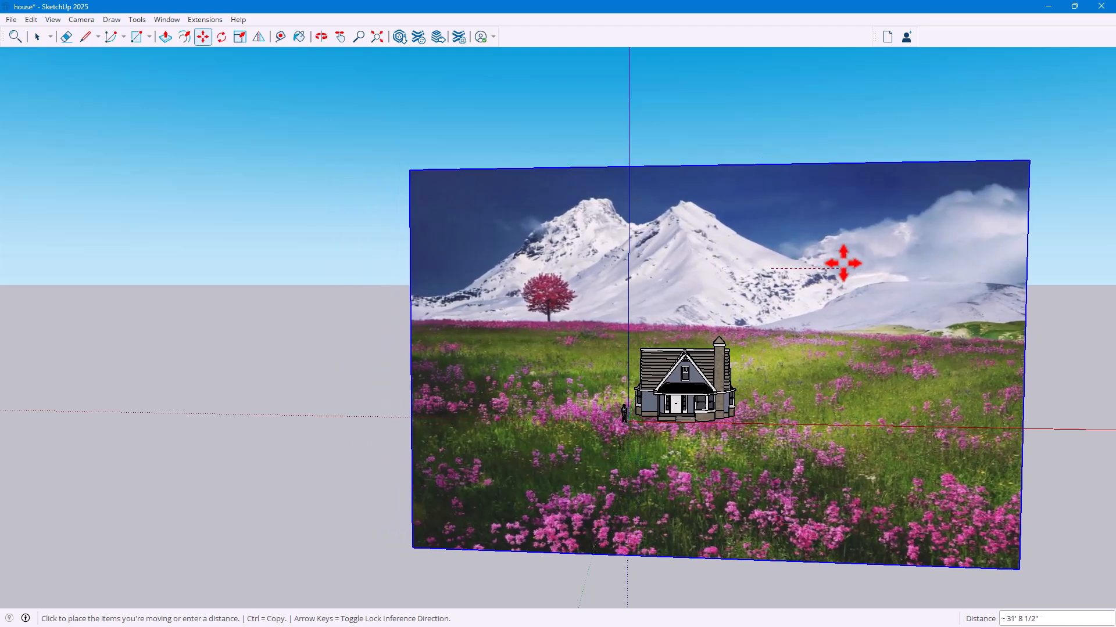
{"action": "left_click", "coordinate": [816, 259]}
Examine the house up close from the front to check that the mountain image fills the view behind it.
{"action": "scroll", "coordinate": [709, 388], "scroll_direction": "up", "scroll_amount": 5}
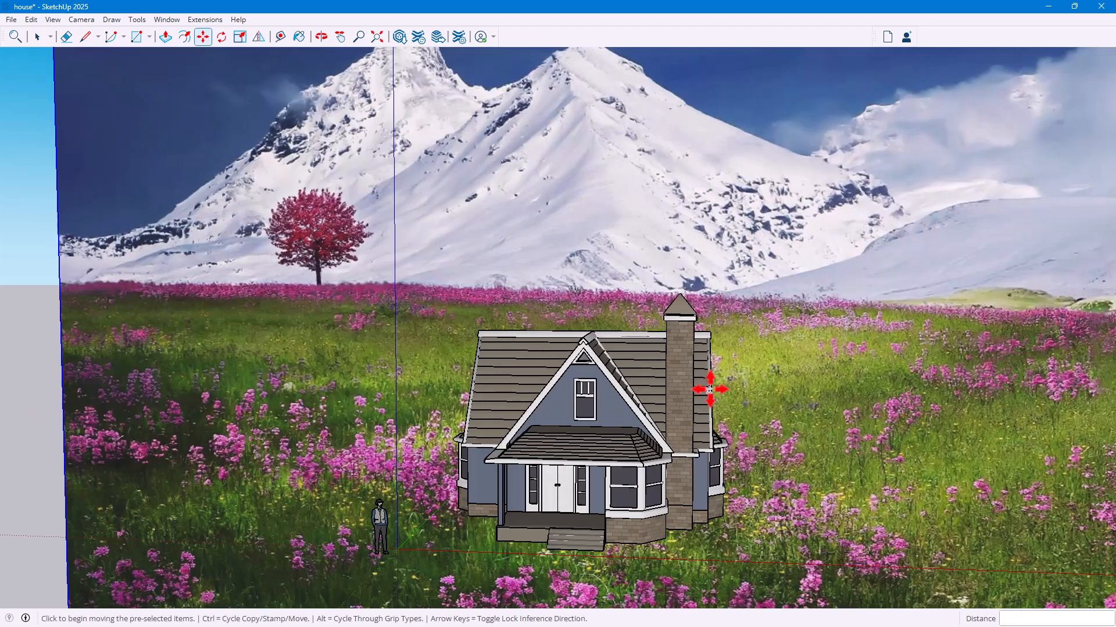
{"action": "scroll", "coordinate": [724, 386], "scroll_direction": "up", "scroll_amount": 6}
{"action": "scroll", "coordinate": [773, 360], "scroll_direction": "down", "scroll_amount": 6}
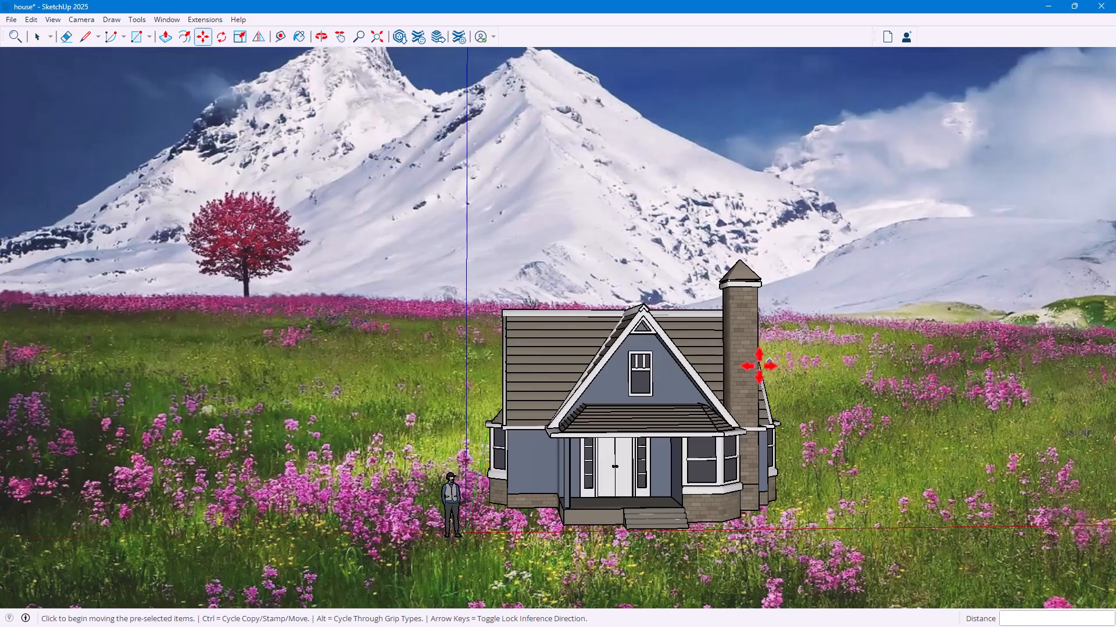
{"action": "scroll", "coordinate": [794, 378], "scroll_direction": "up", "scroll_amount": 5}
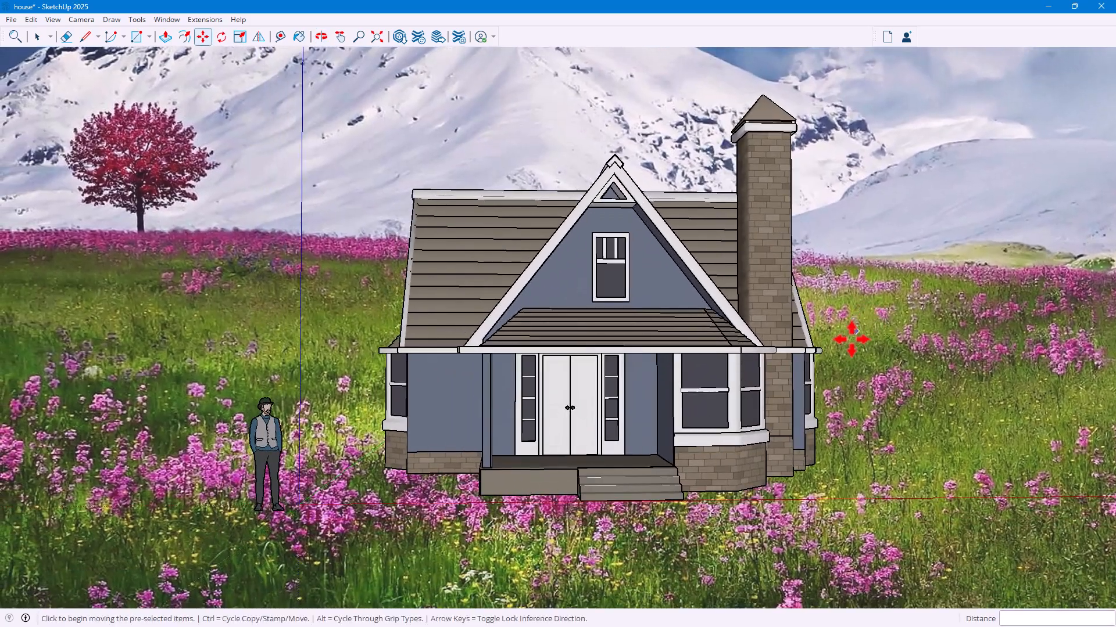
{"action": "middle_click_drag", "start_coordinate": [851, 339], "coordinate": [893, 336]}
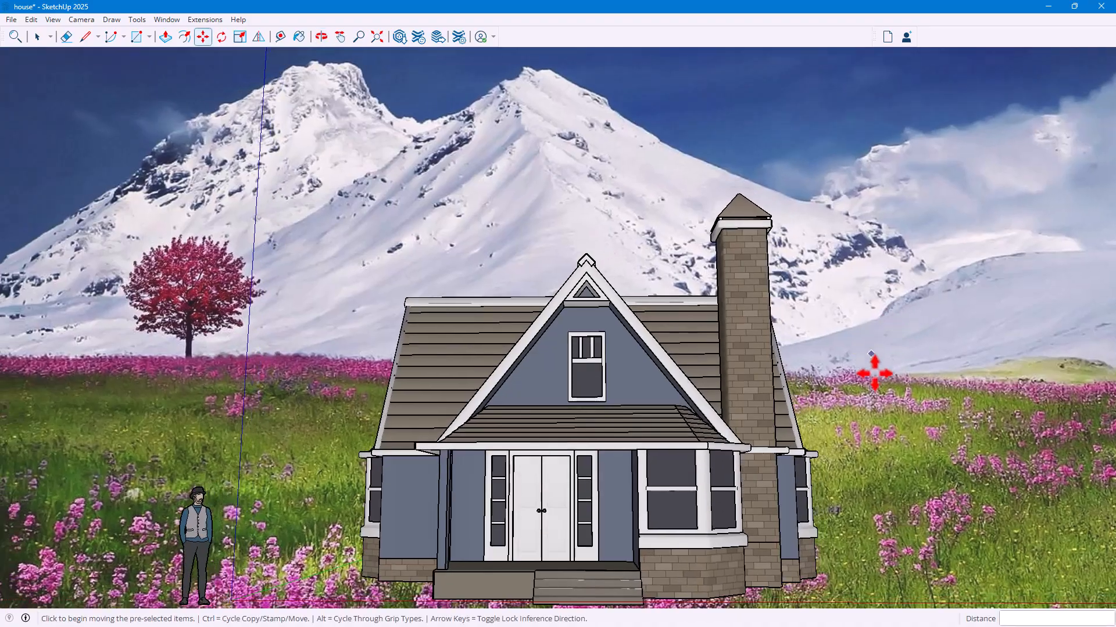
{"action": "scroll", "coordinate": [875, 372], "scroll_direction": "up", "scroll_amount": 4}
{"action": "scroll", "coordinate": [881, 388], "scroll_direction": "down", "scroll_amount": 2}
{"action": "mouse_move", "coordinate": [881, 388]}
{"action": "middle_mouse_down", "text": "shift"}
{"action": "mouse_move", "coordinate": [852, 388]}
{"action": "mouse_move", "coordinate": [882, 370]}
{"action": "middle_mouse_up", "text": "shift"}
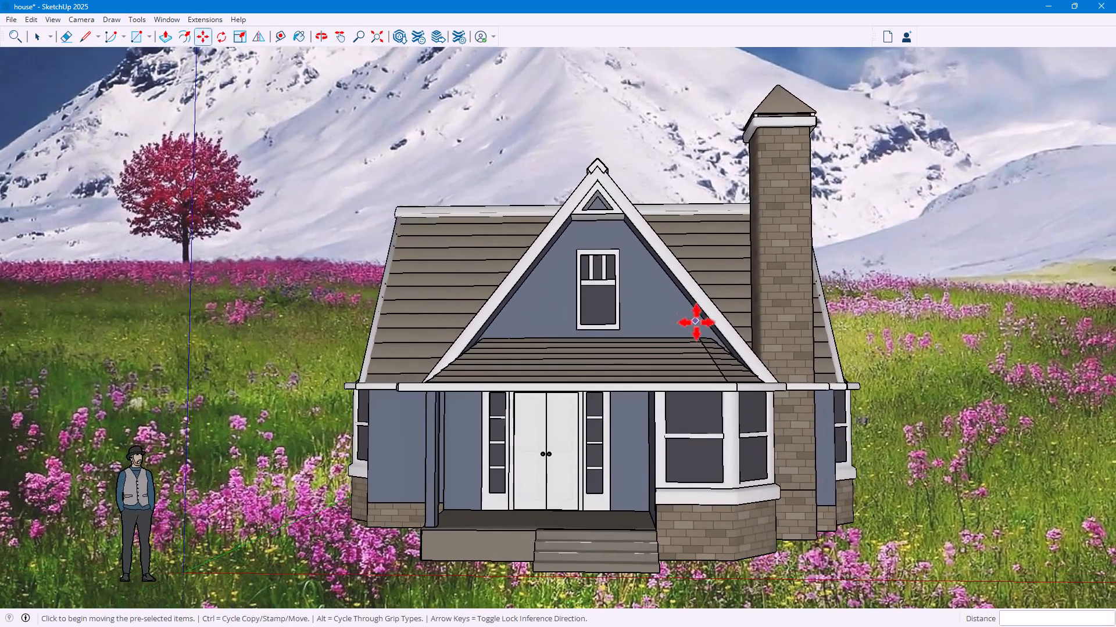
{"action": "scroll", "coordinate": [696, 321], "scroll_direction": "up", "scroll_amount": 2}
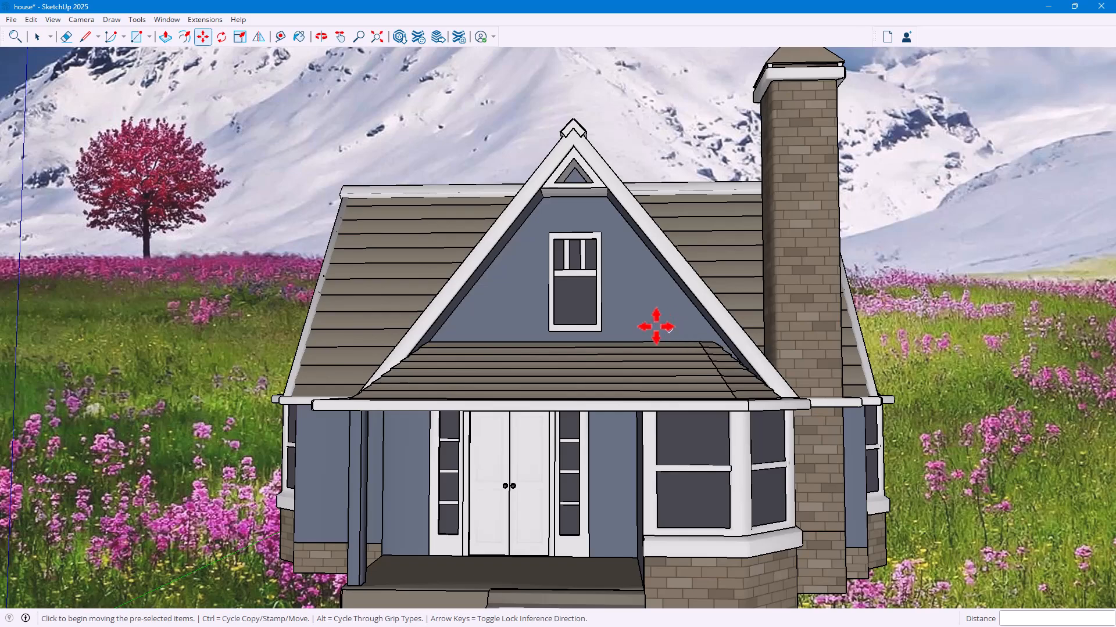
{"action": "middle_click_drag", "start_coordinate": [730, 313], "coordinate": [573, 332]}
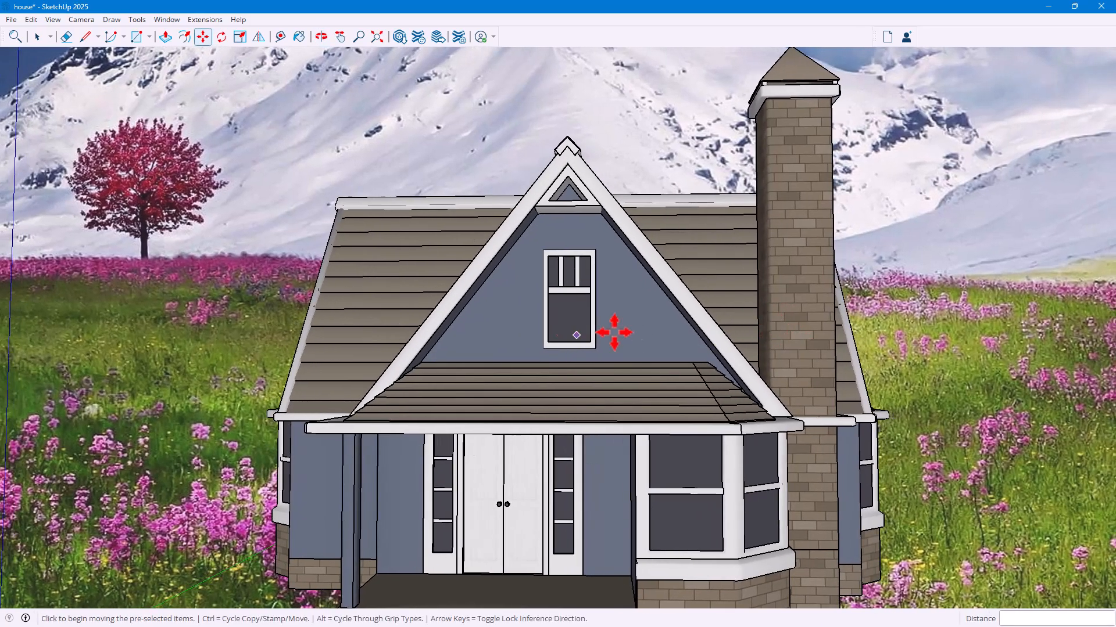